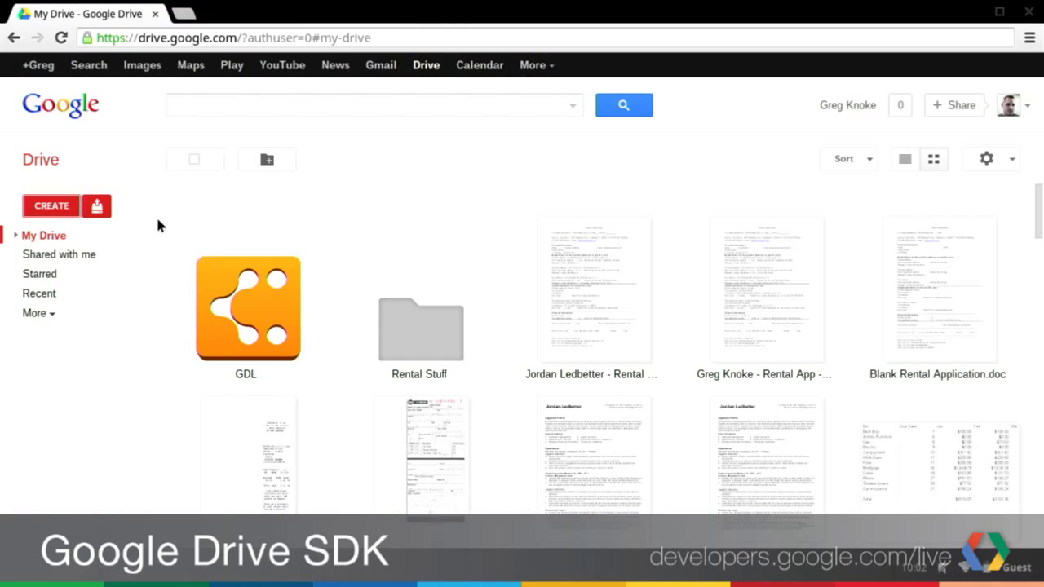
# - Create a new Lucidchart Diagram from Google Drive's CREATE menu
pyautogui.click(65, 208)
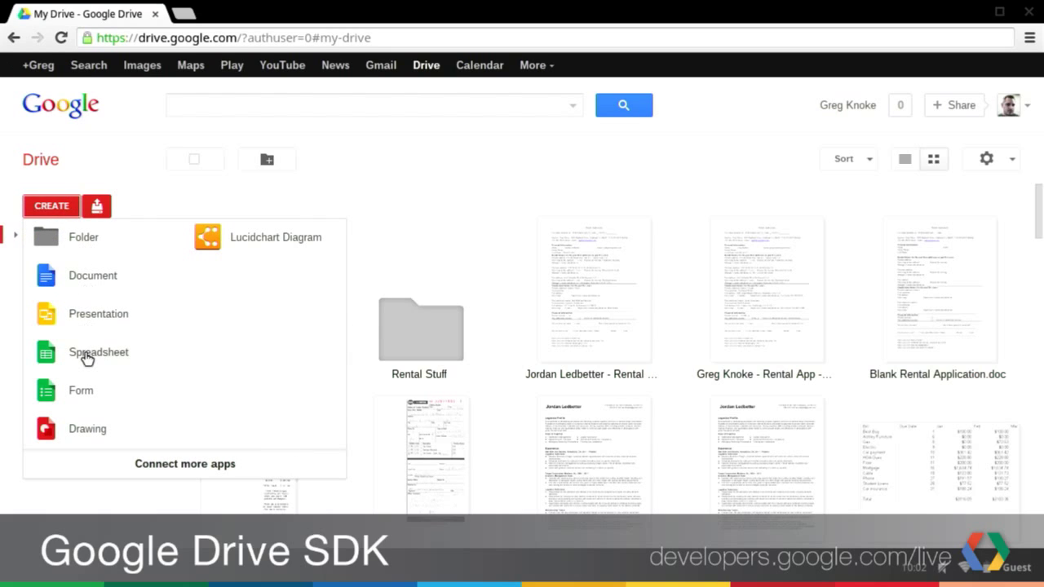
pyautogui.click(277, 238)
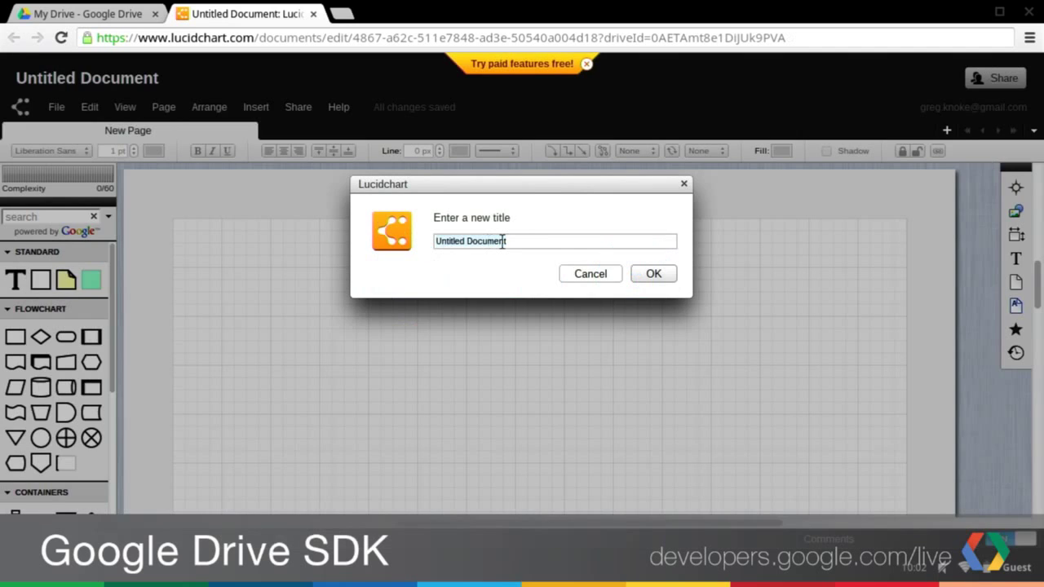
# - Title the diagram 'GDL 2', add a Process box and a Decision diamond, then go back to My Drive
pyautogui.write('GDL 2')
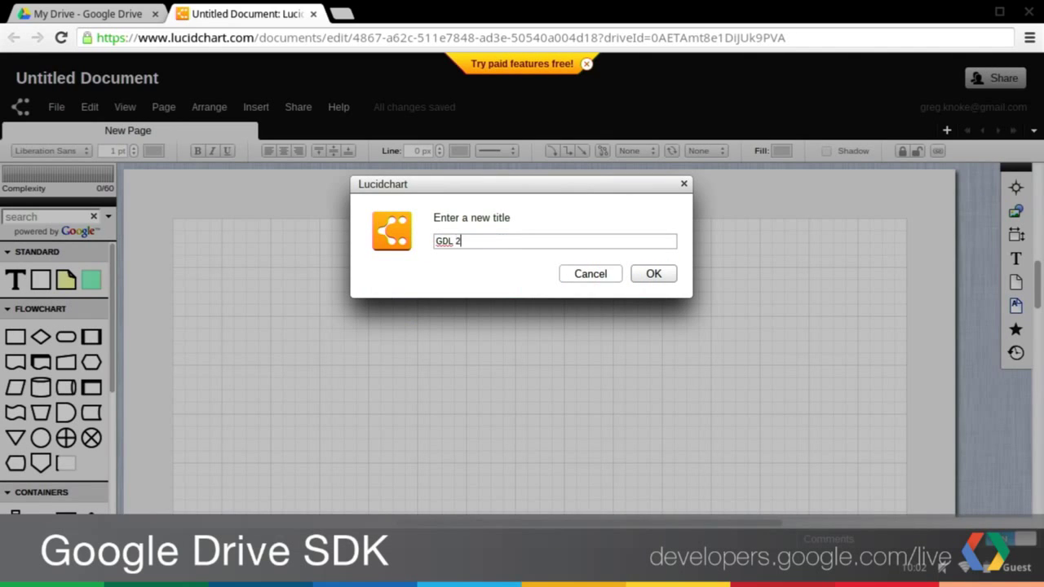
pyautogui.press('Return')
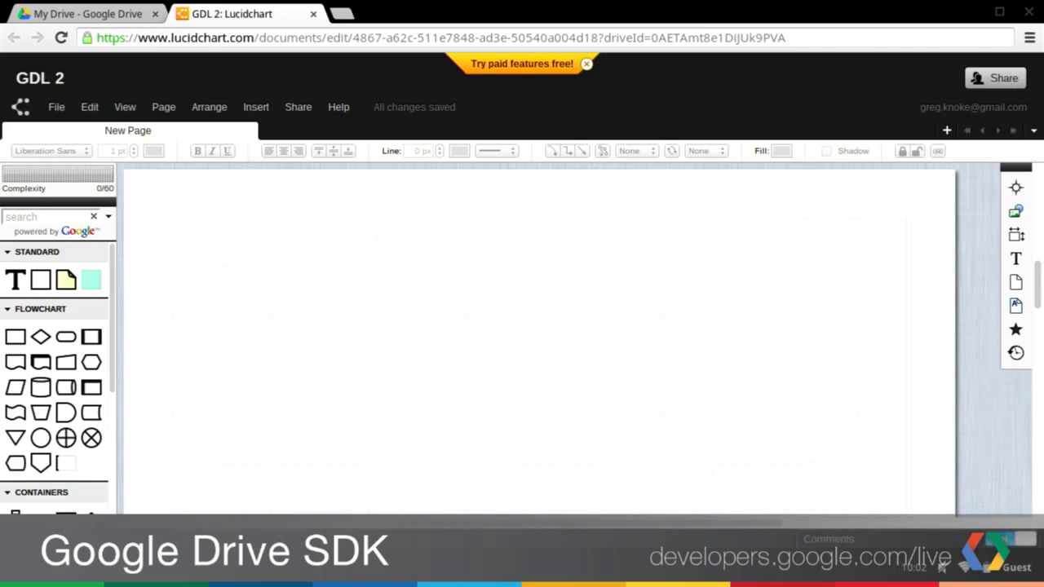
pyautogui.moveTo(15, 336); pyautogui.dragTo(310, 281)
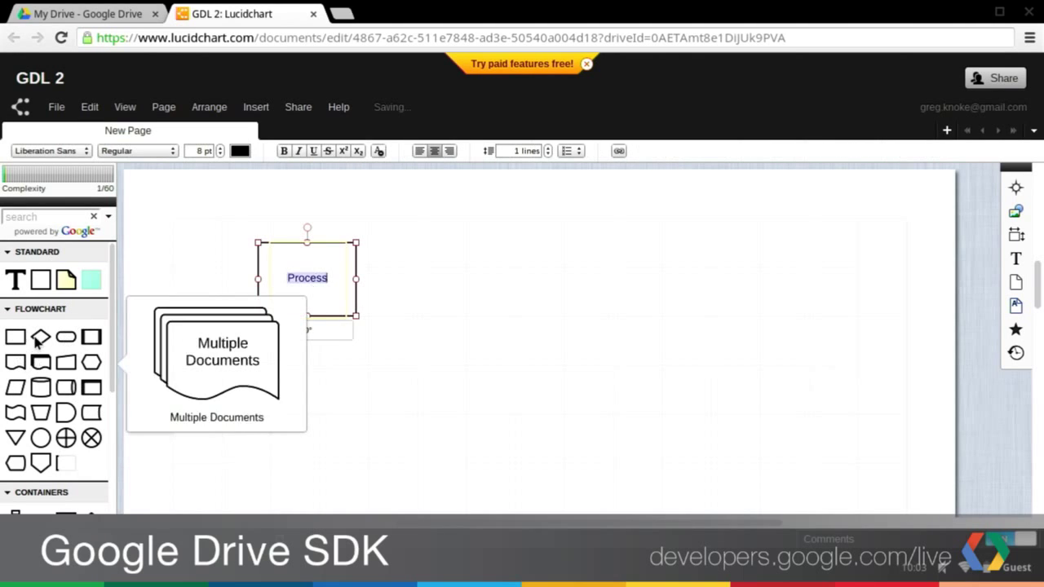
pyautogui.moveTo(40, 336); pyautogui.dragTo(306, 373)
pyautogui.click(129, 13)
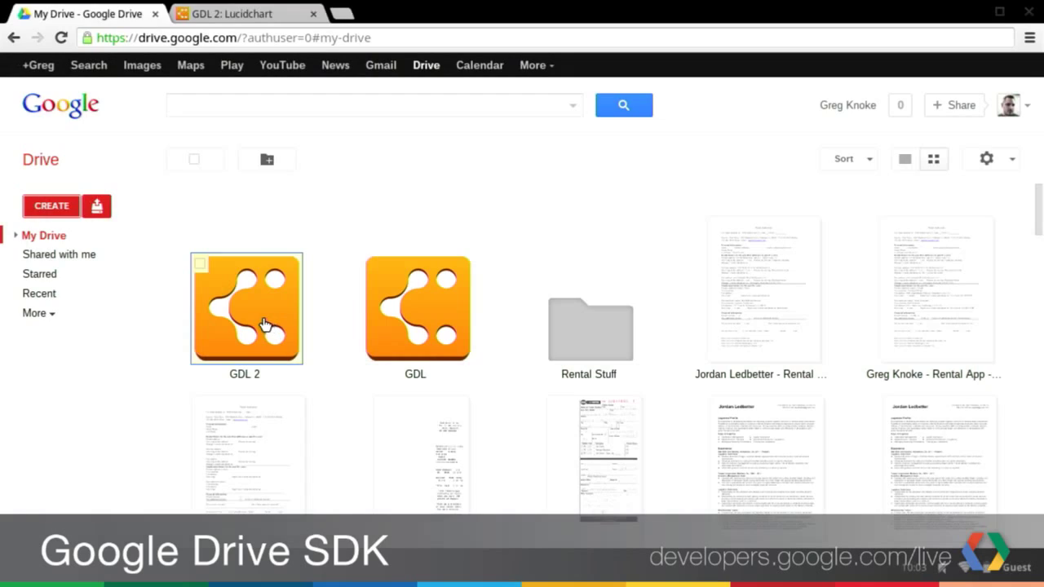
pyautogui.doubleClick(265, 325)
pyautogui.rightClick(265, 324)
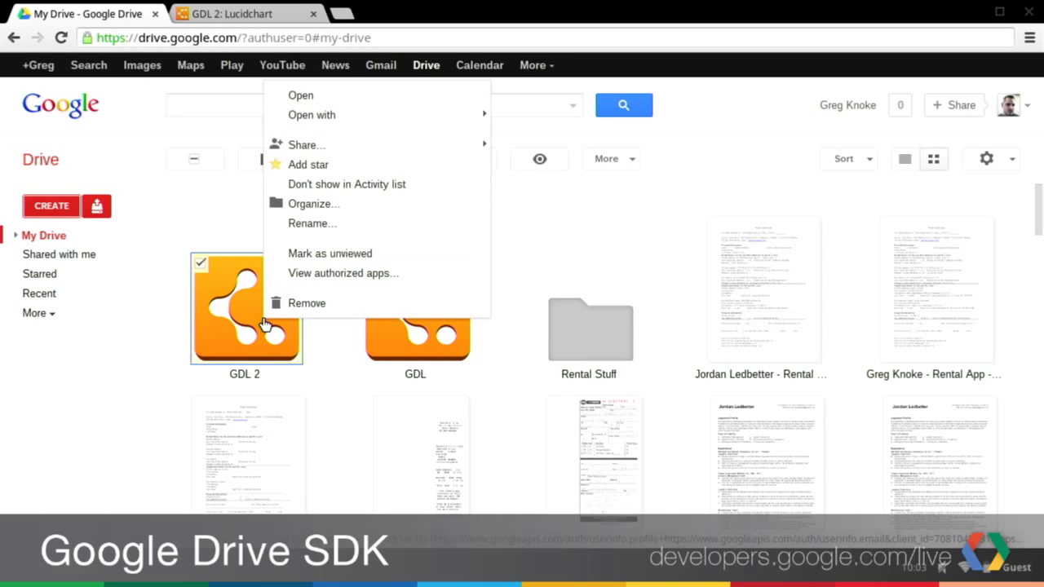
pyautogui.moveTo(388, 129)
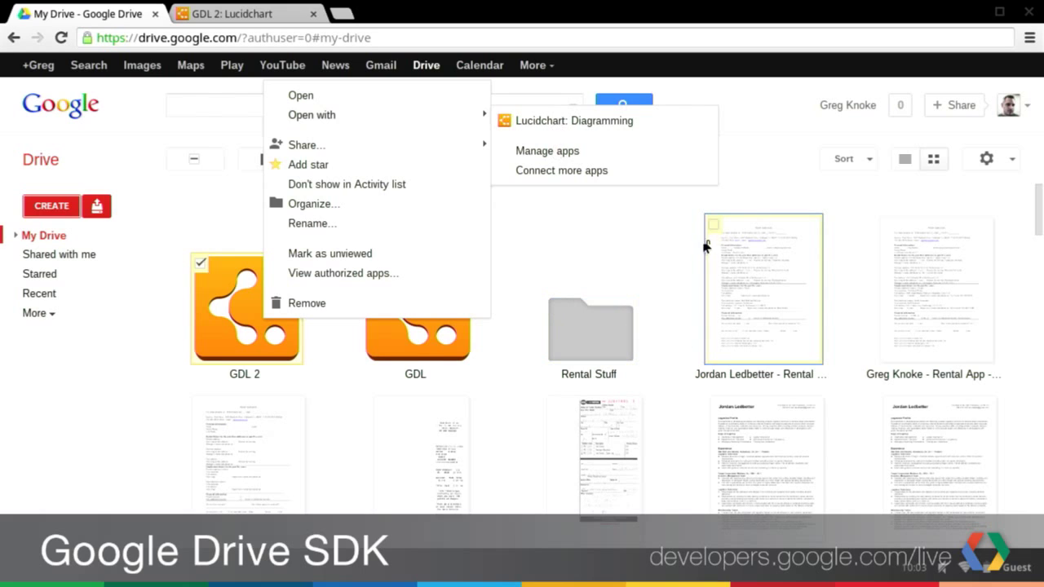
pyautogui.rightClick(742, 261)
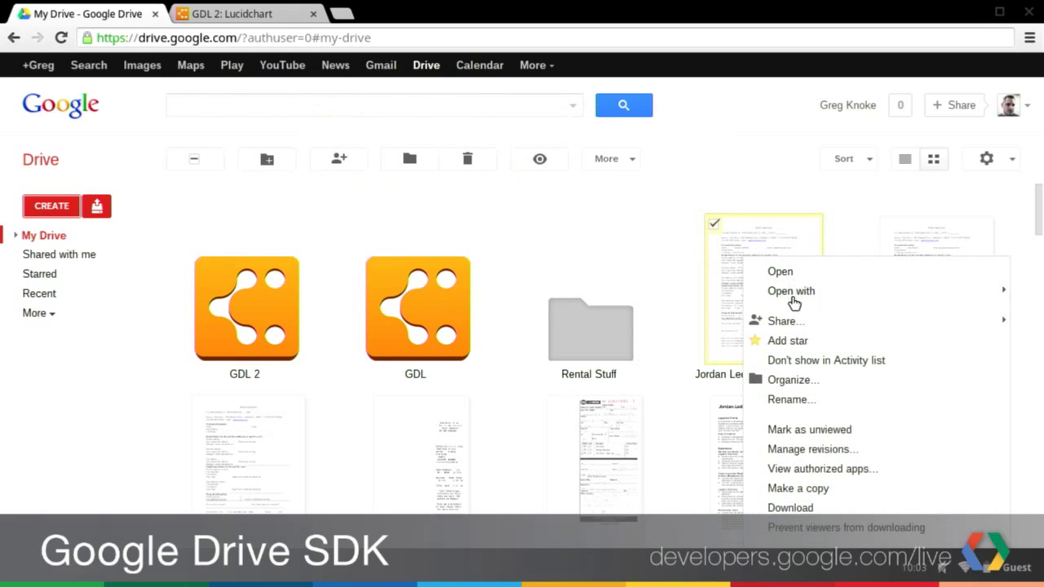
pyautogui.moveTo(791, 301)
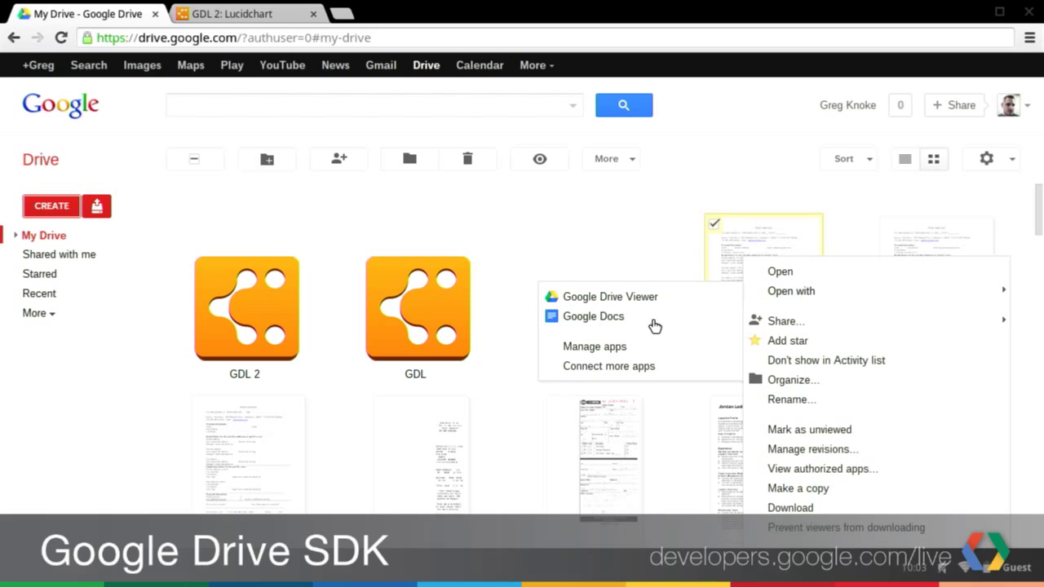
pyautogui.click(584, 263)
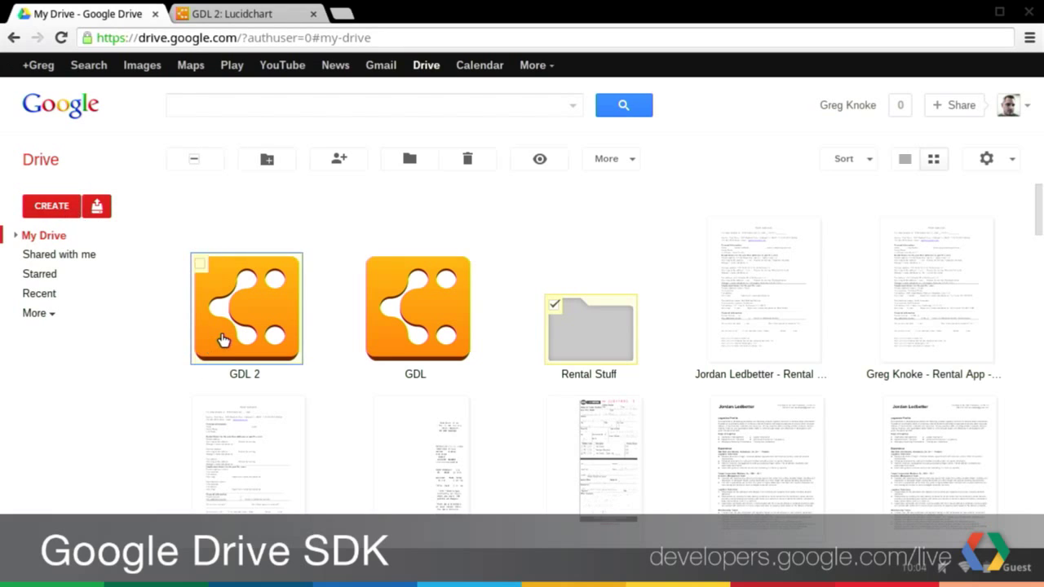
# - Open the GDL file with Lucidchart: Diagramming from its right-click Open with menu
pyautogui.rightClick(421, 312)
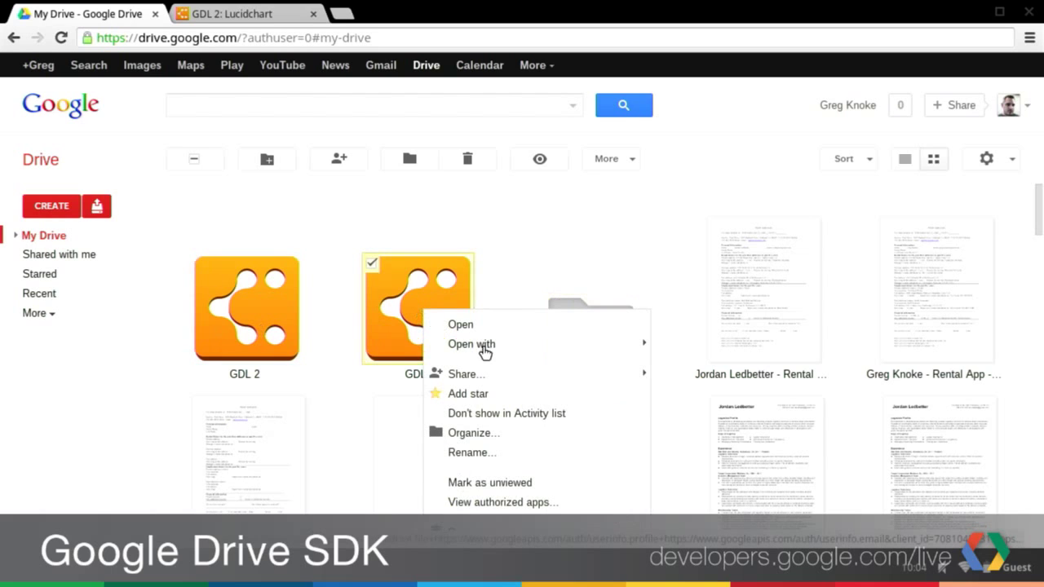
pyautogui.moveTo(483, 347)
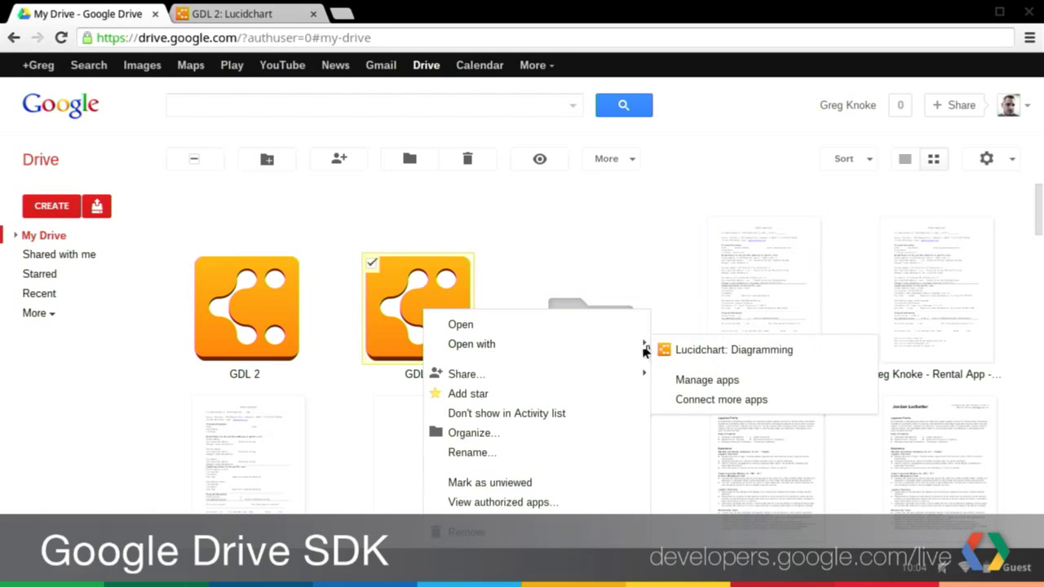
pyautogui.click(680, 353)
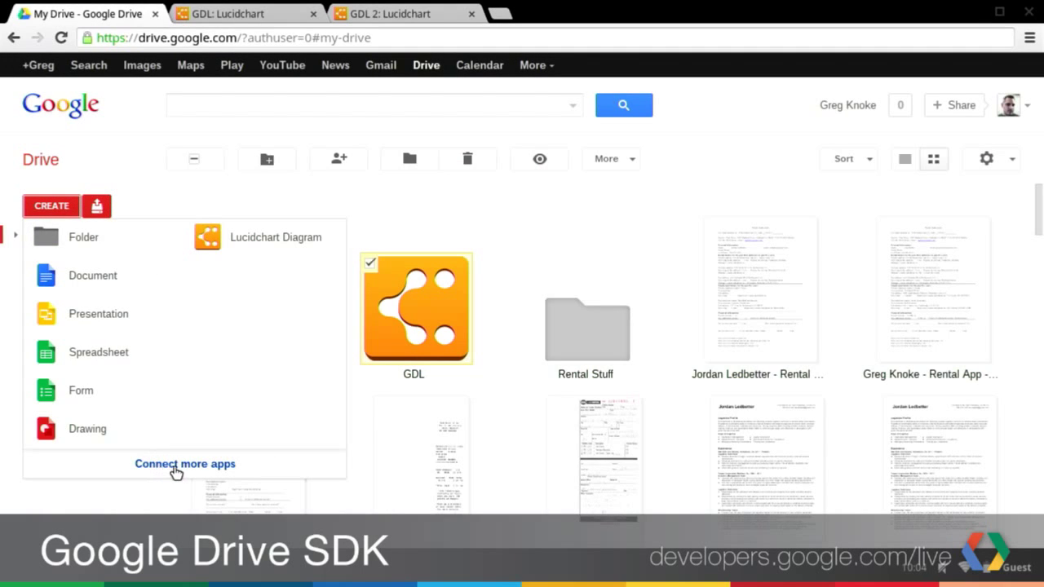
# - Connect Cacoo - Diagramming & Real-Time Collaboration from the Connect more apps list
pyautogui.click(173, 464)
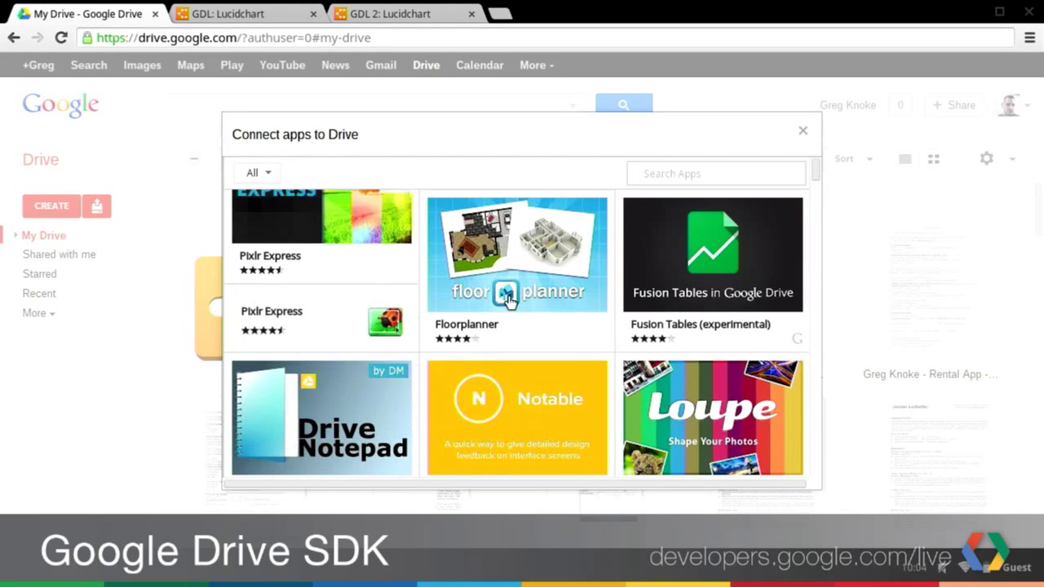
pyautogui.moveTo(564, 315)
pyautogui.scroll(-3, 564, 316)
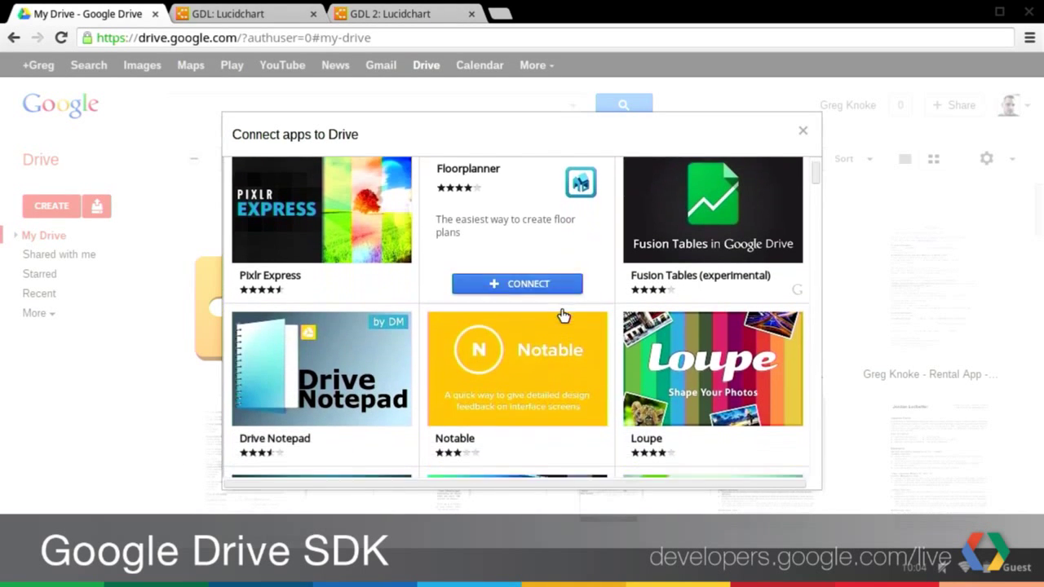
pyautogui.scroll(-8, 563, 319)
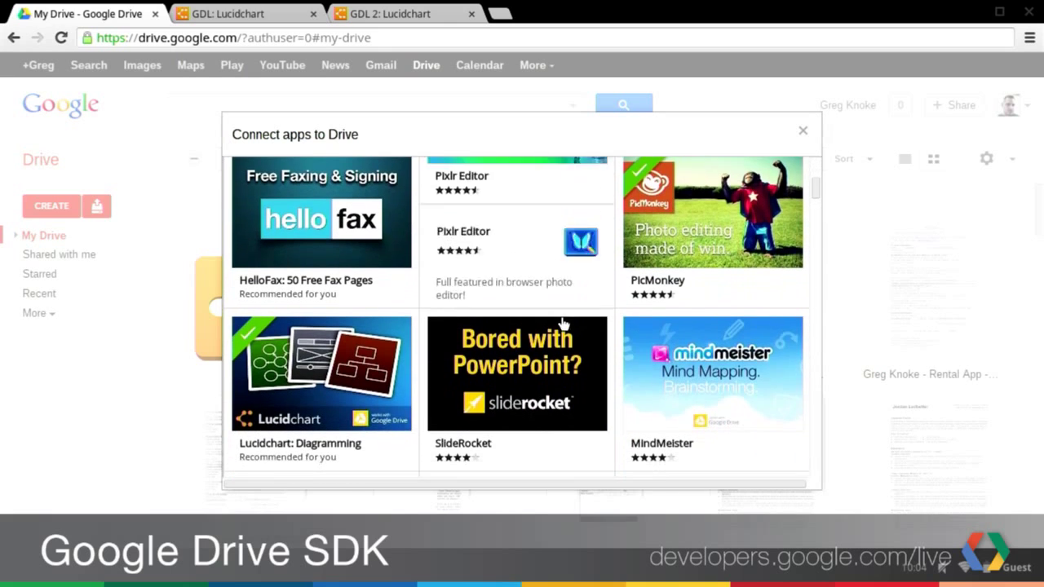
pyautogui.scroll(-5, 563, 324)
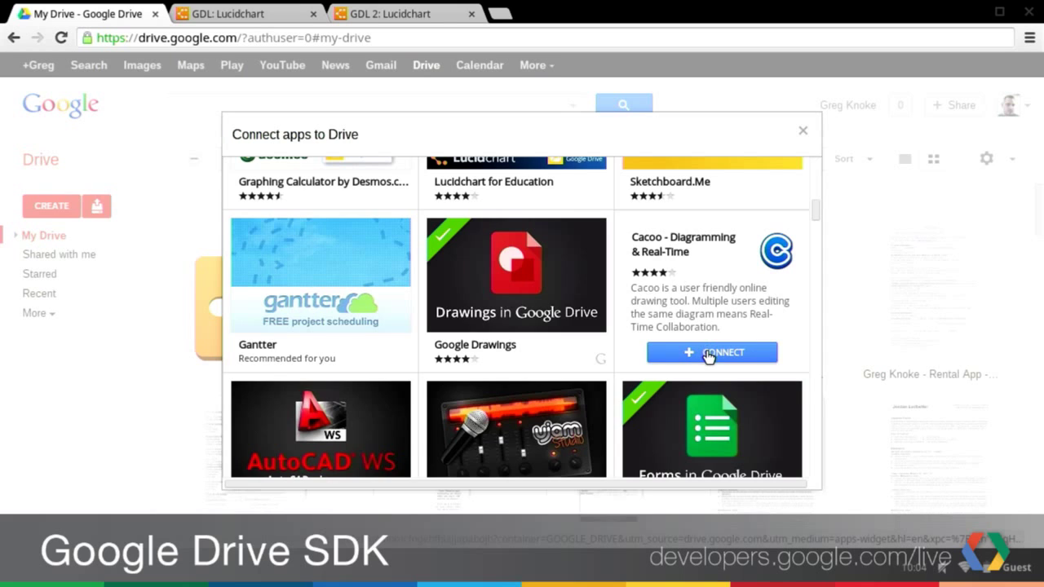
pyautogui.click(708, 353)
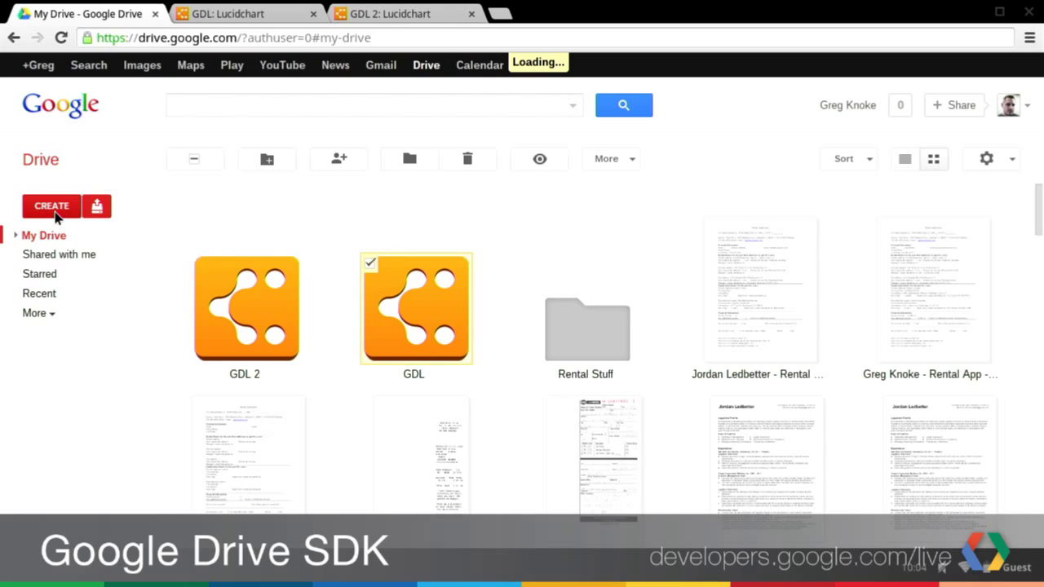
pyautogui.click(52, 206)
pyautogui.click(51, 207)
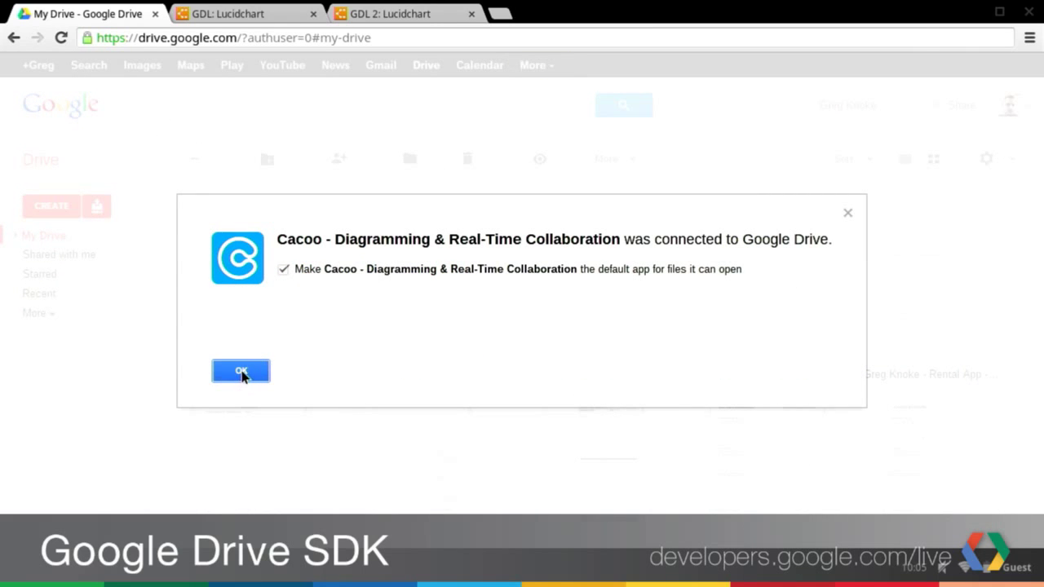
# - Acknowledge the Cacoo connection, grant Cacoo access to Drive, and go back to its Diagrams list
pyautogui.click(242, 373)
pyautogui.click(52, 205)
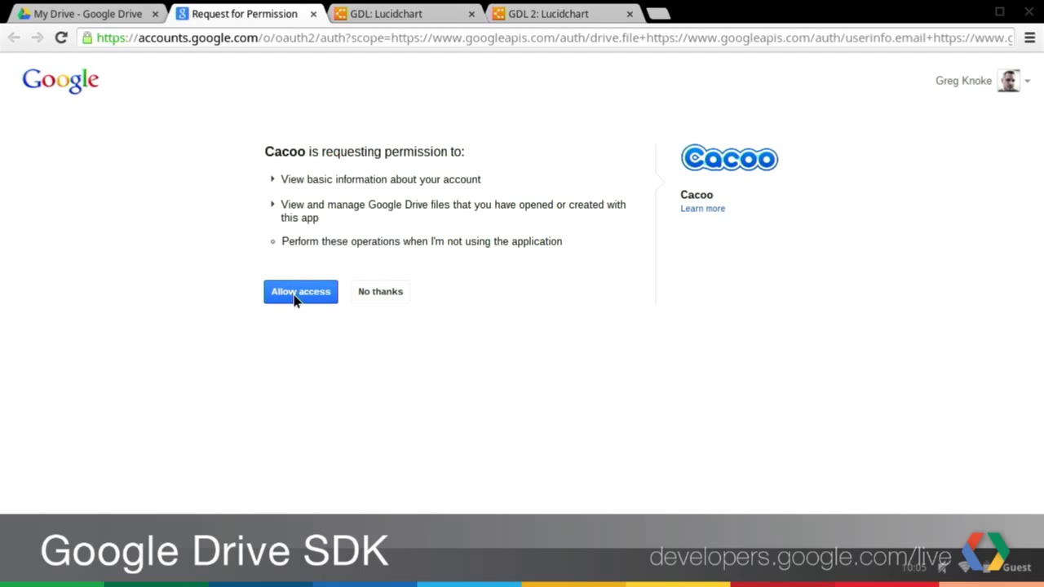
pyautogui.click(295, 300)
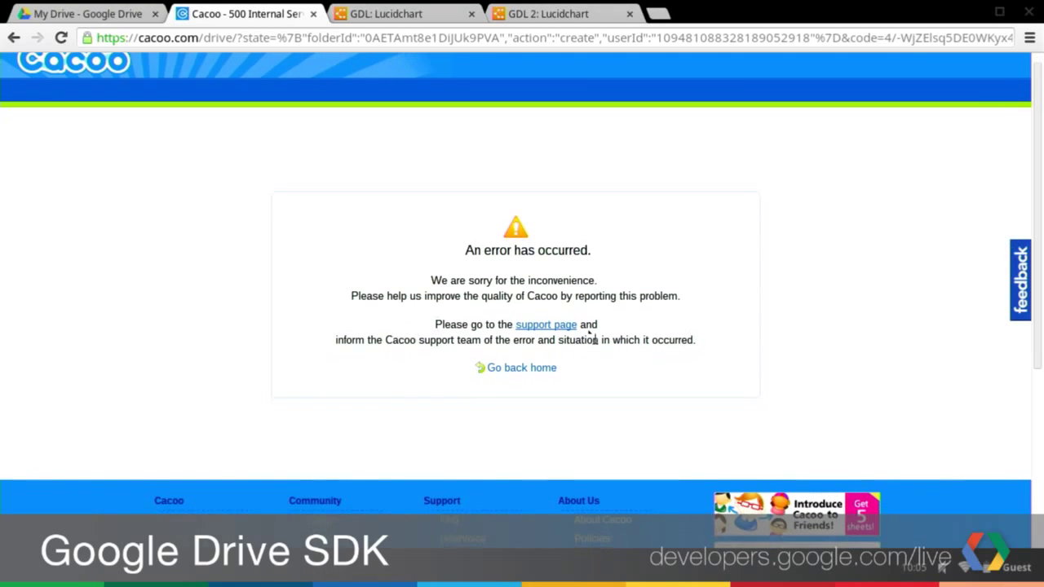
pyautogui.click(514, 369)
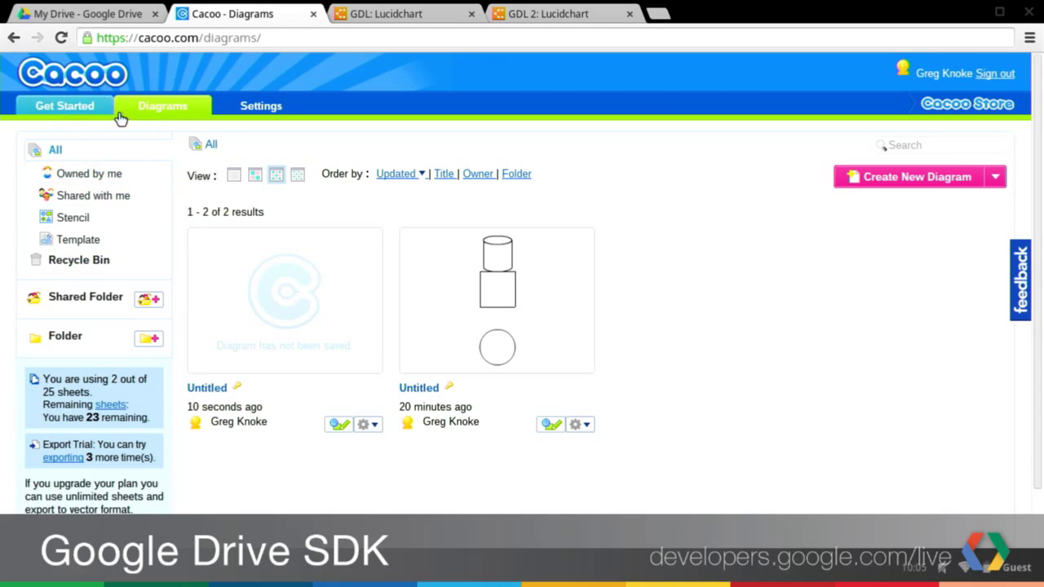
# - Open the newest Untitled Cacoo diagram and place a square and a rounded square side by side
pyautogui.click(259, 326)
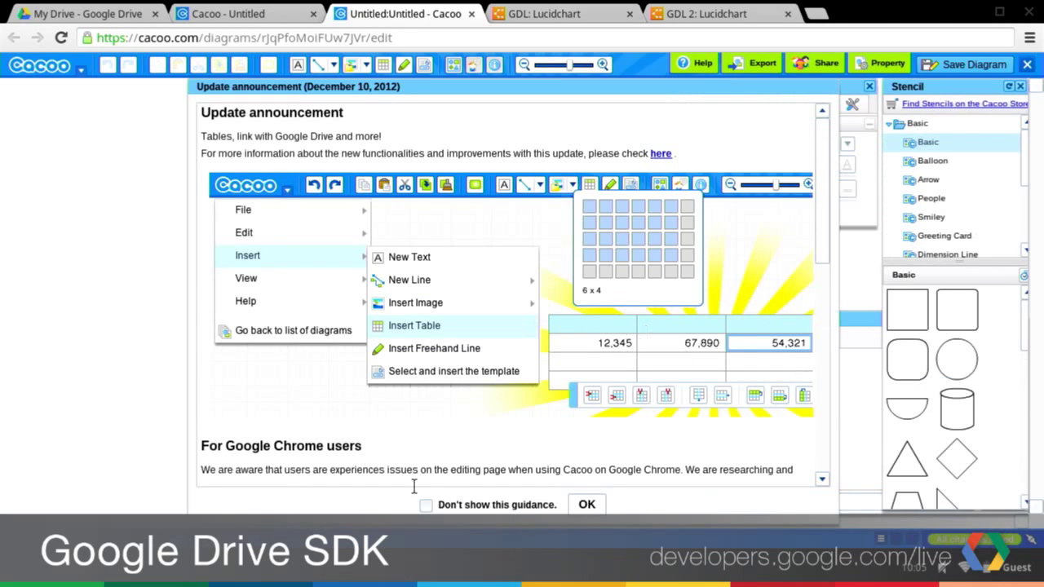
pyautogui.click(590, 503)
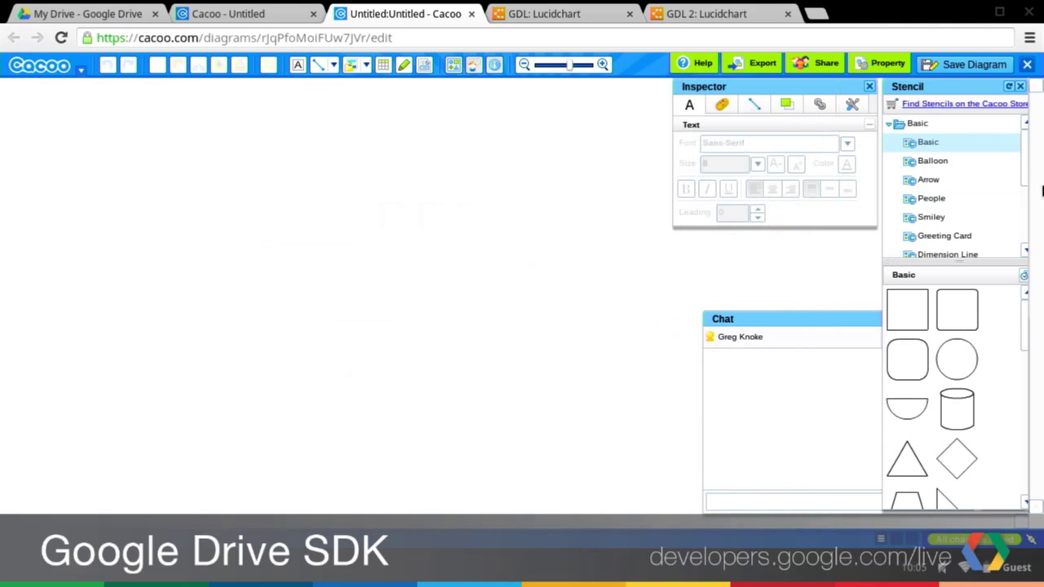
pyautogui.moveTo(897, 321); pyautogui.dragTo(441, 282)
pyautogui.moveTo(979, 308); pyautogui.dragTo(586, 288)
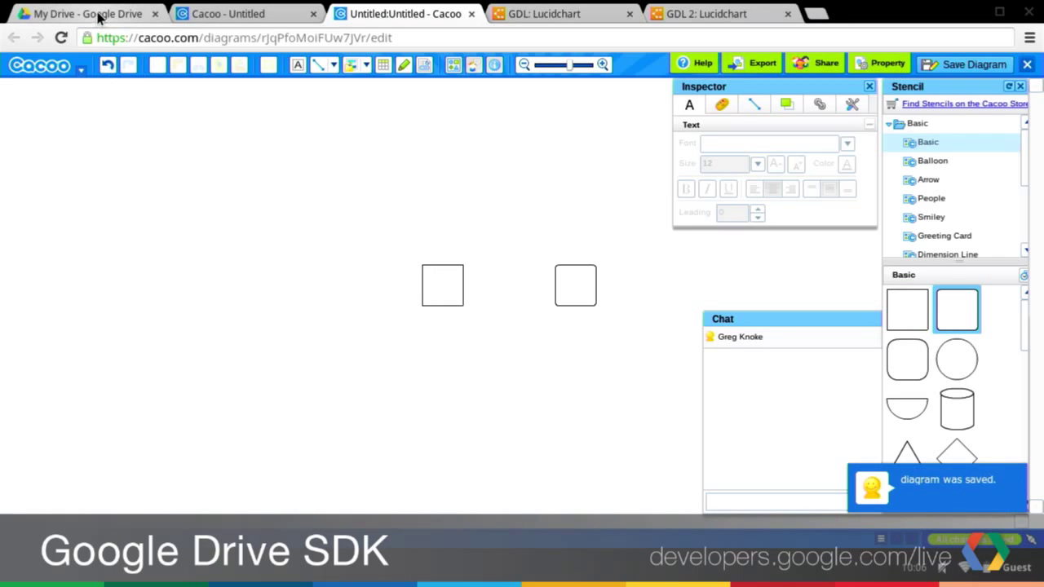
# - Reload My Drive, briefly check the Cacoo editor, and return to the My Drive file grid
pyautogui.click(97, 17)
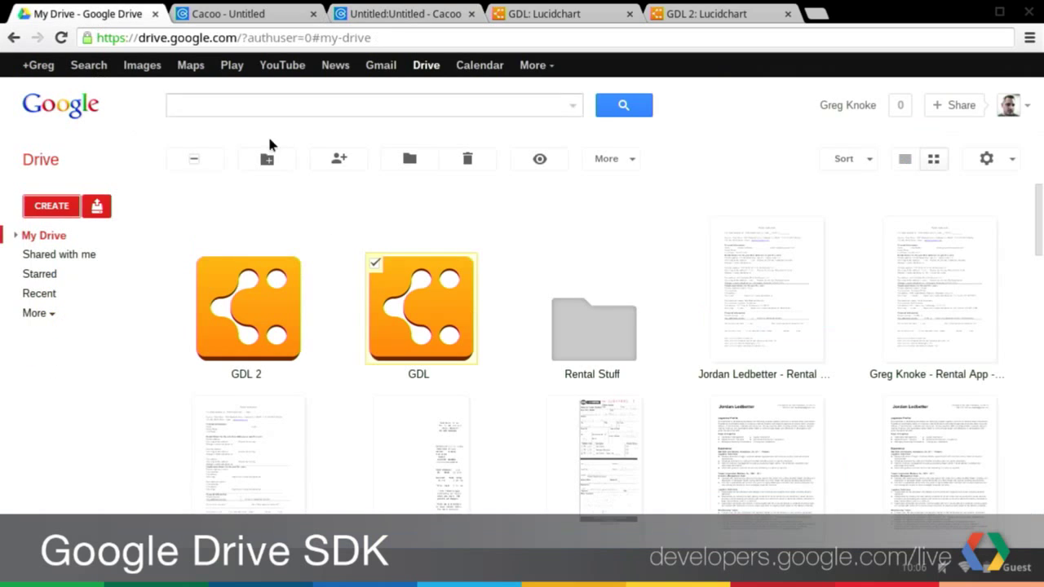
pyautogui.click(62, 38)
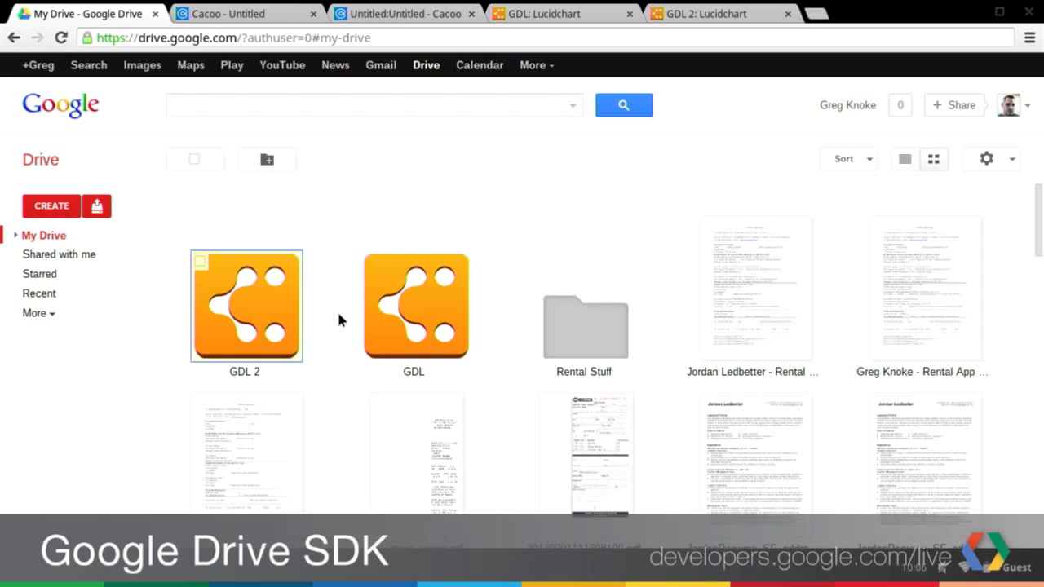
pyautogui.click(414, 12)
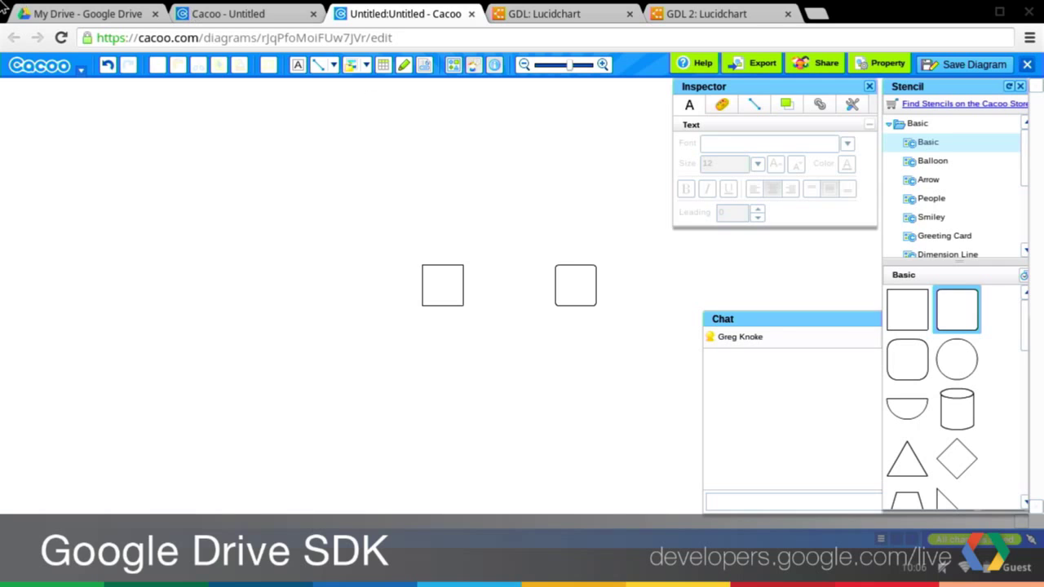
pyautogui.click(78, 15)
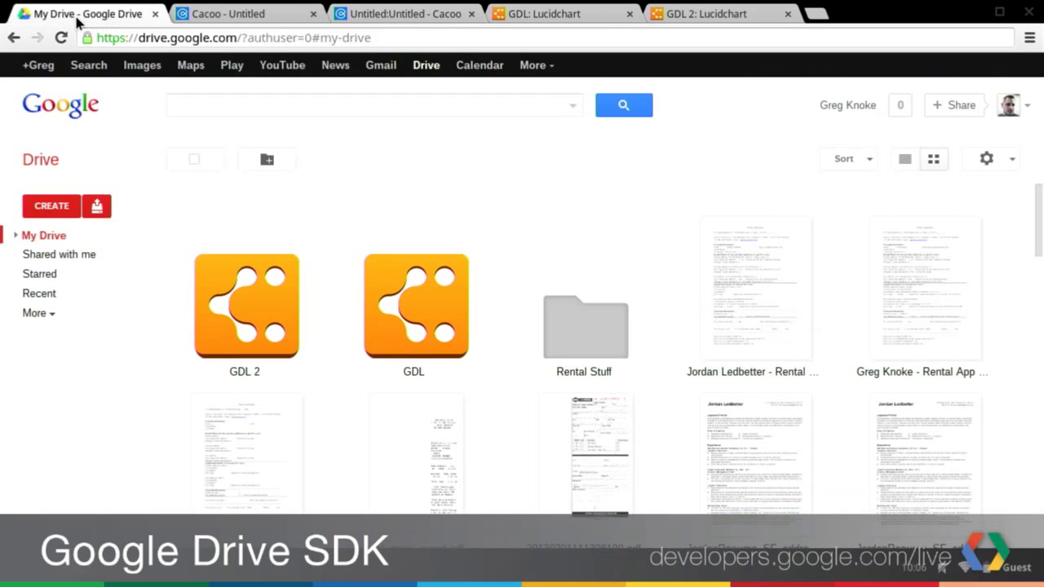
# - Open Manage apps from the Drive settings gear to list Cacoo and the other connected apps
pyautogui.click(1013, 163)
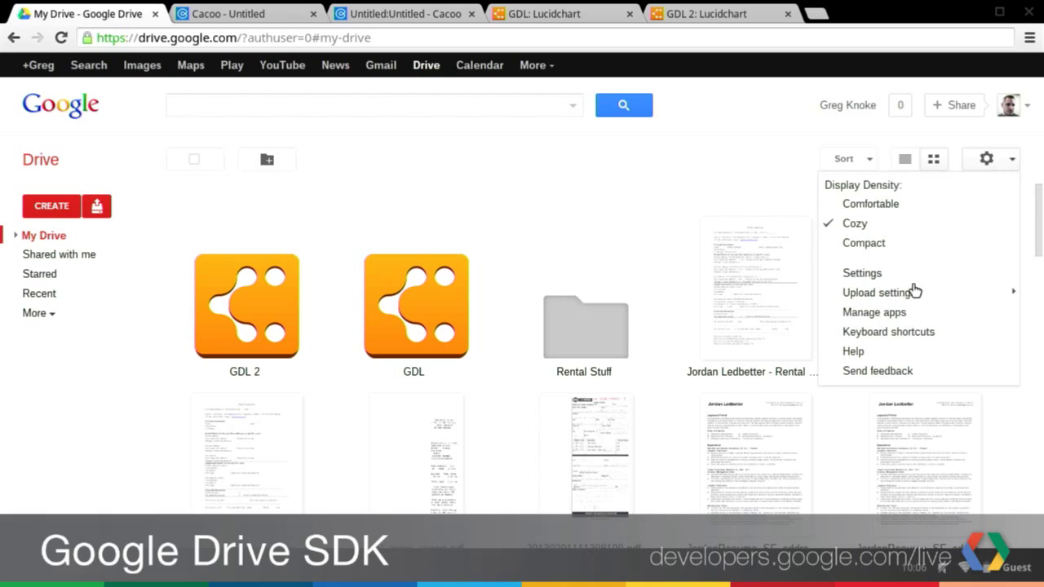
pyautogui.moveTo(912, 297)
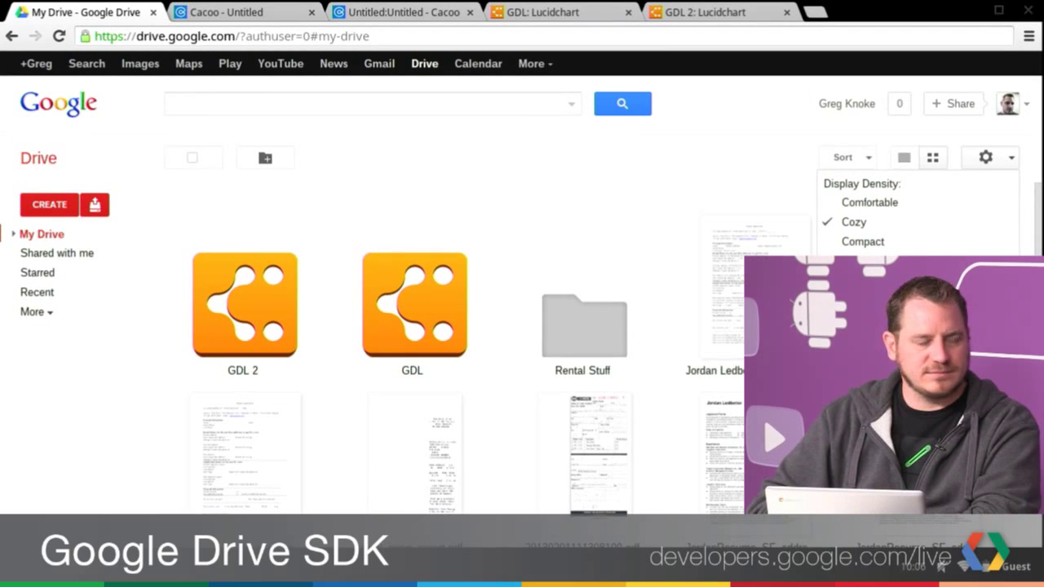
pyautogui.click(656, 239)
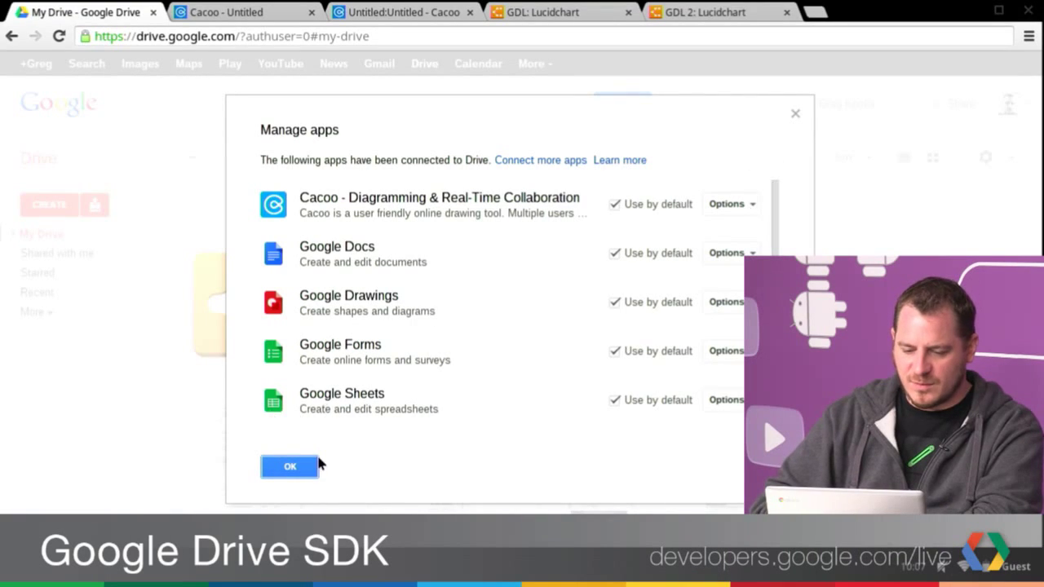
pyautogui.click(291, 468)
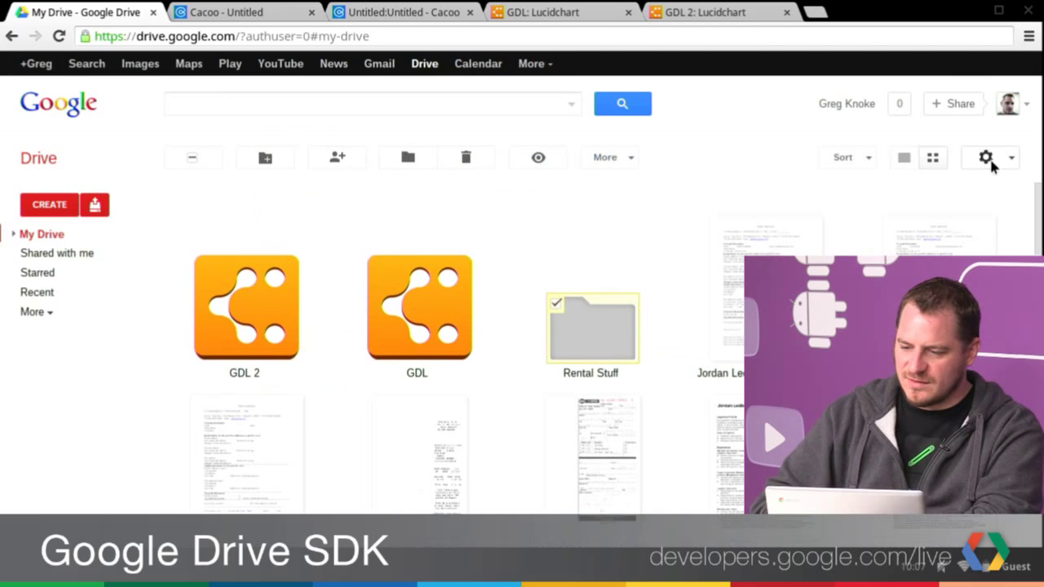
pyautogui.click(1010, 158)
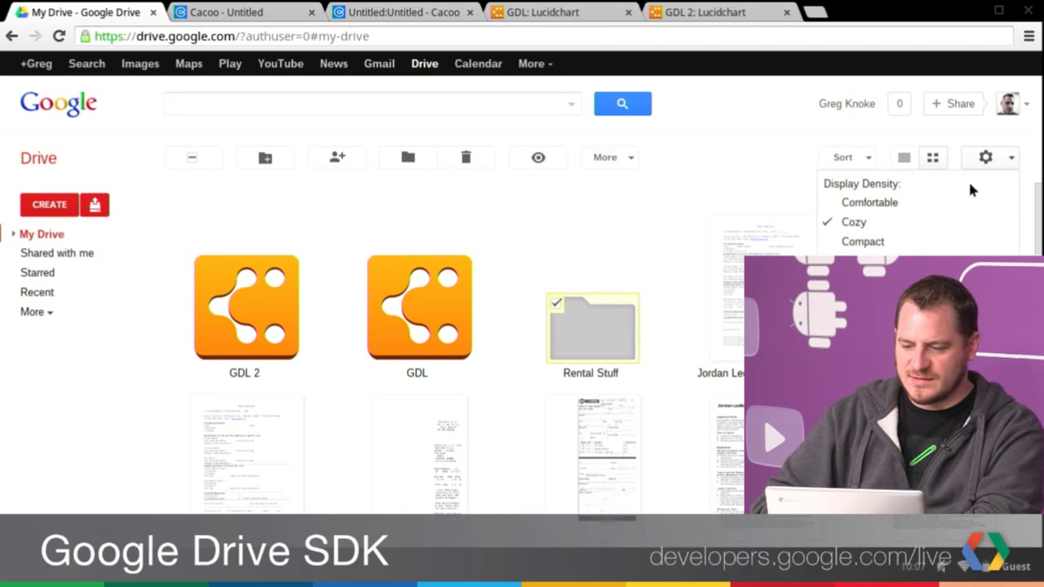
pyautogui.moveTo(881, 287)
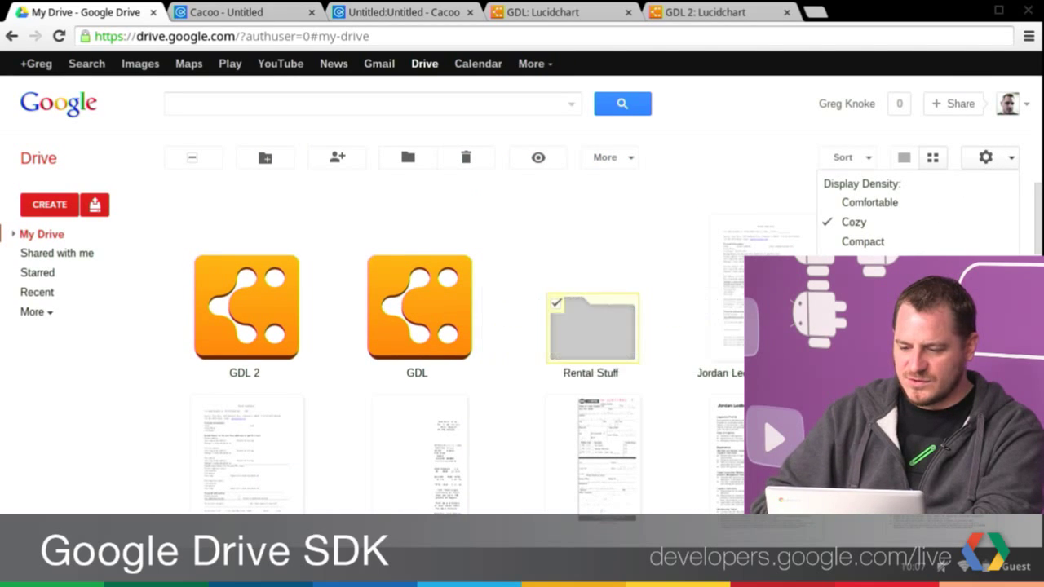
pyautogui.click(873, 336)
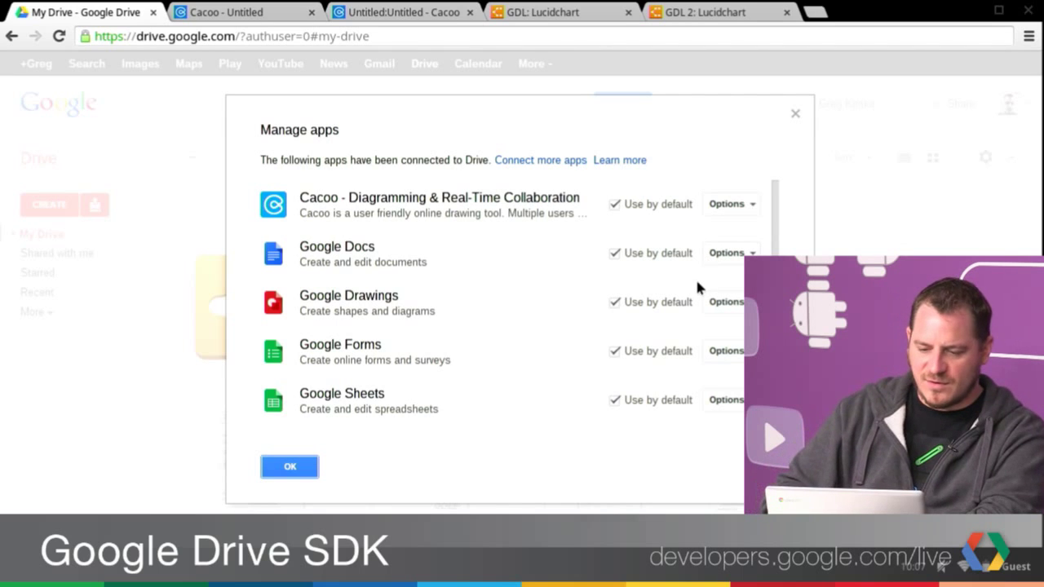
# - Choose Disconnect from Drive in Cacoo's Options dropdown, then close Manage apps
pyautogui.scroll(-3, 698, 268)
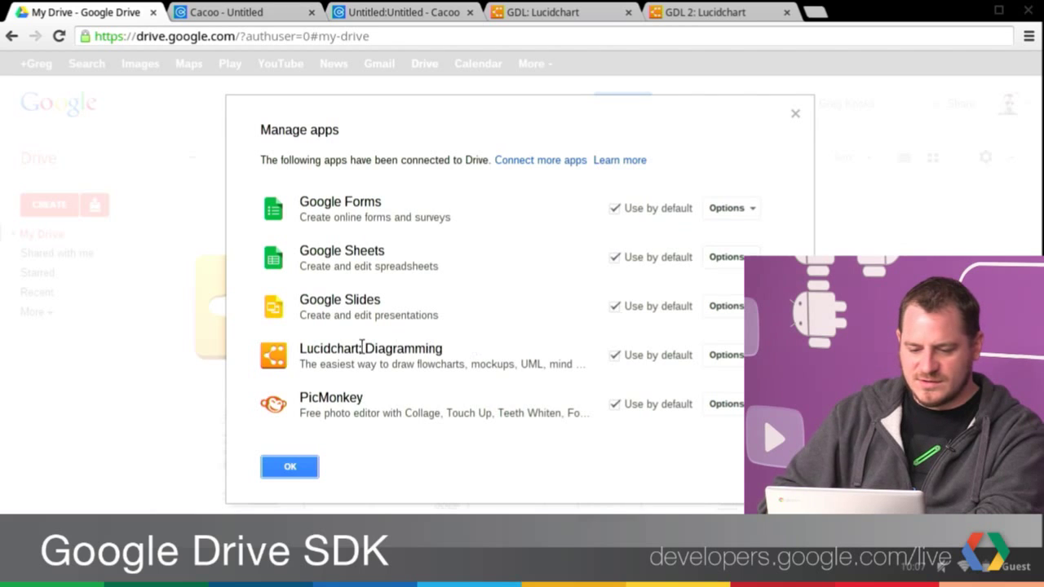
pyautogui.scroll(3, 408, 376)
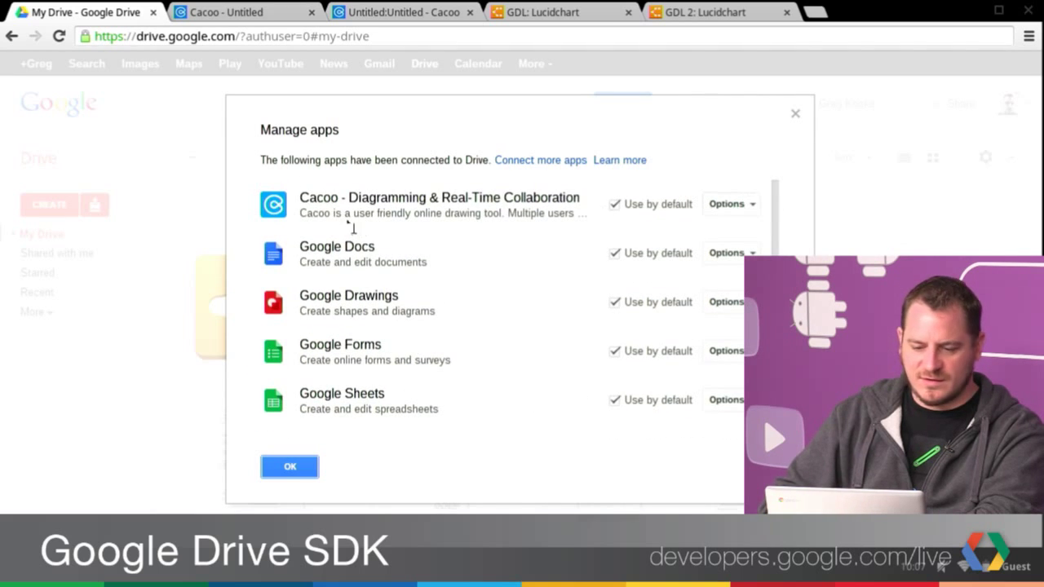
pyautogui.click(751, 205)
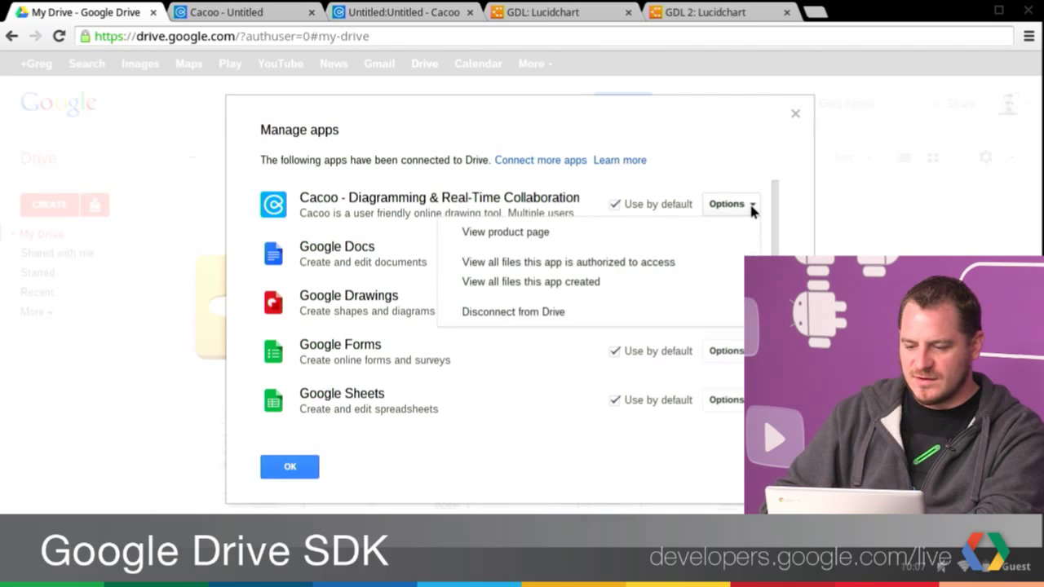
pyautogui.click(574, 319)
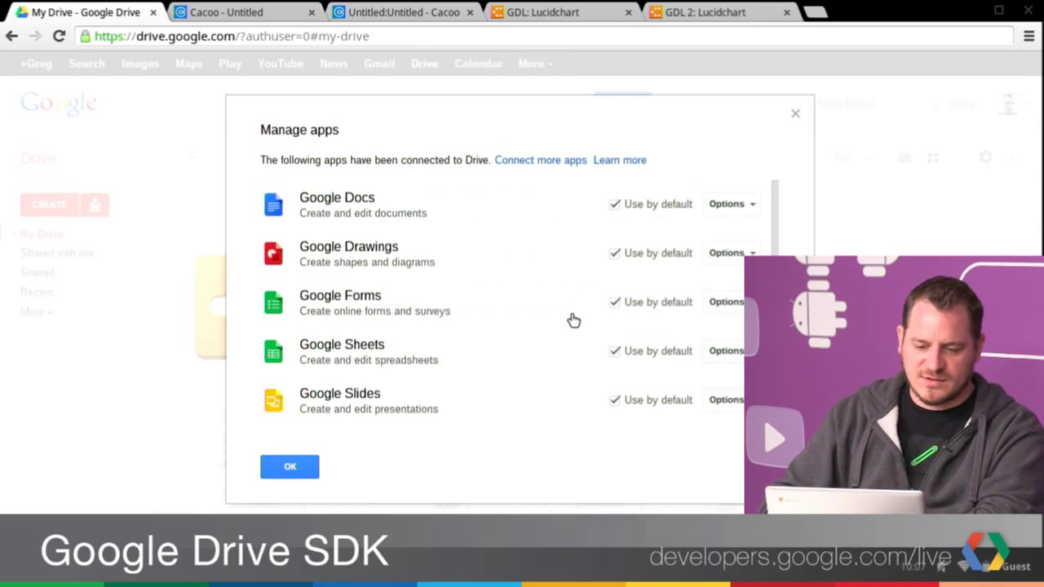
pyautogui.scroll(-2, 452, 290)
pyautogui.click(295, 468)
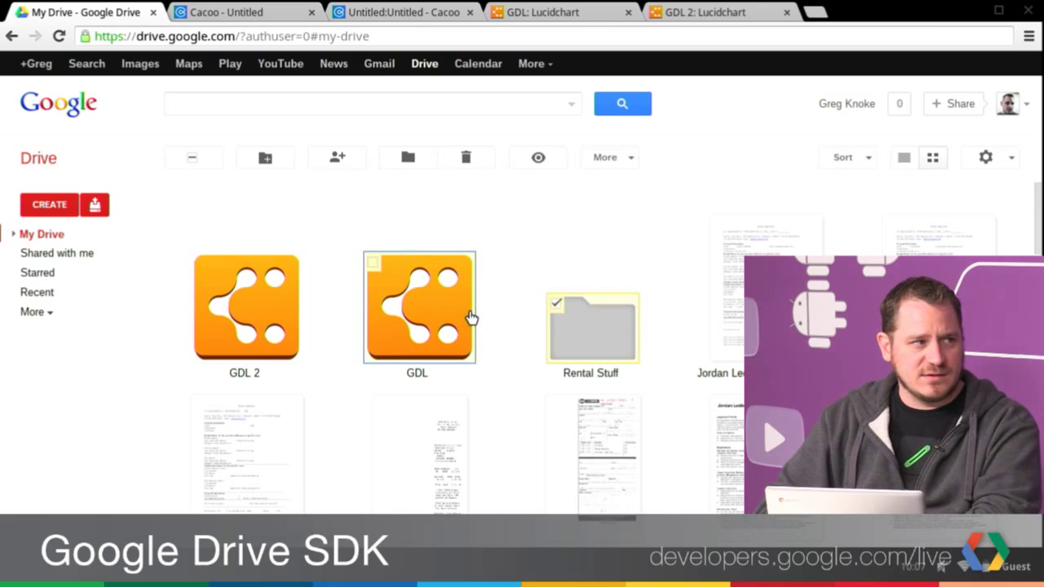
pyautogui.doubleClick(471, 317)
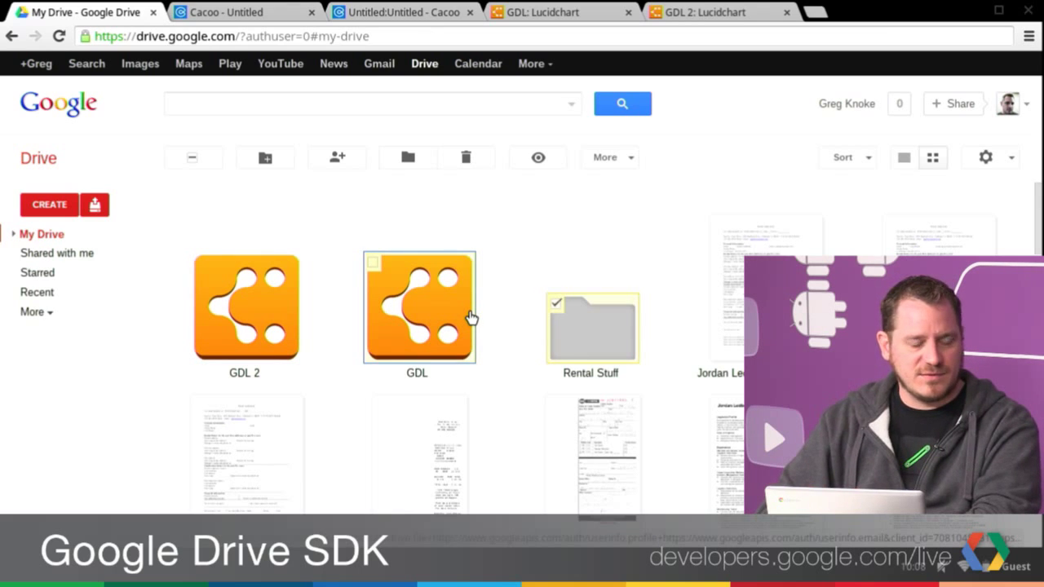